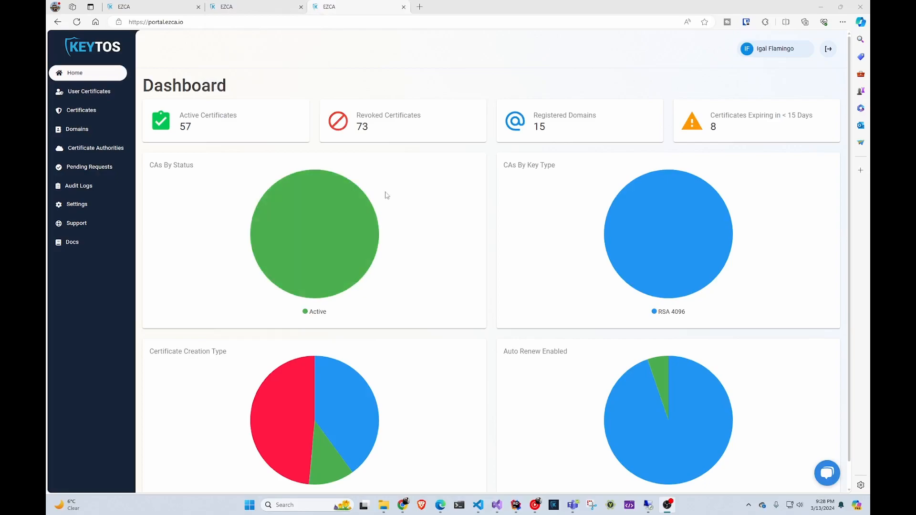
- Review the certificate issuing templates offered for the new CA and the testEU CA's SSL issuance policy
{"action": "left_click", "coordinate": [236, 14]}
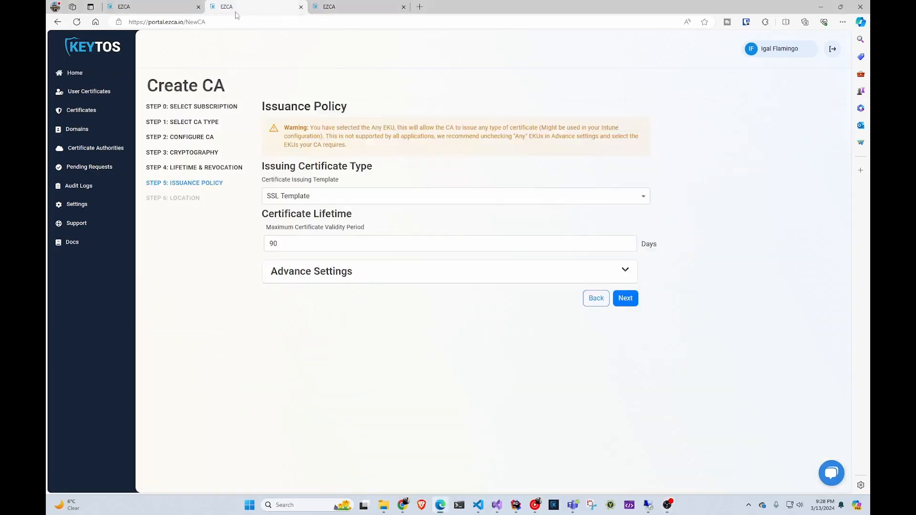
{"action": "left_click", "coordinate": [325, 198]}
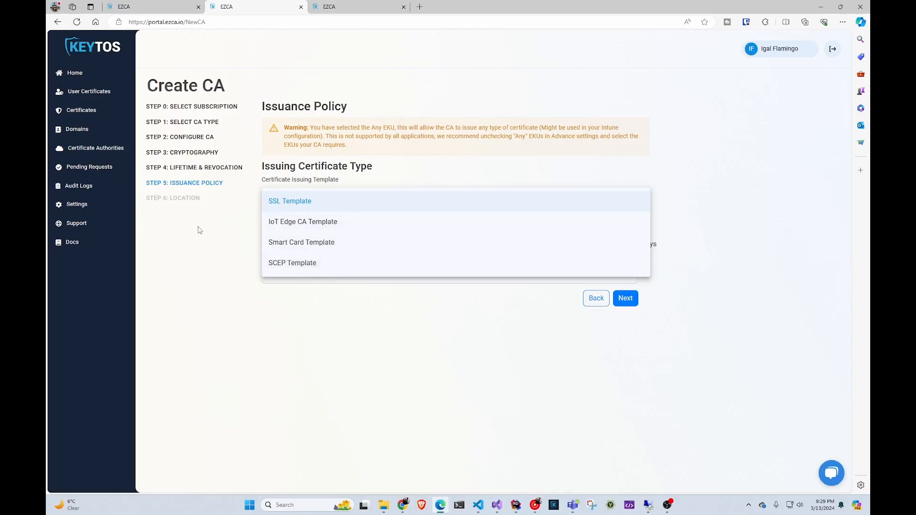
{"action": "left_click", "coordinate": [216, 249]}
{"action": "left_click", "coordinate": [177, 11]}
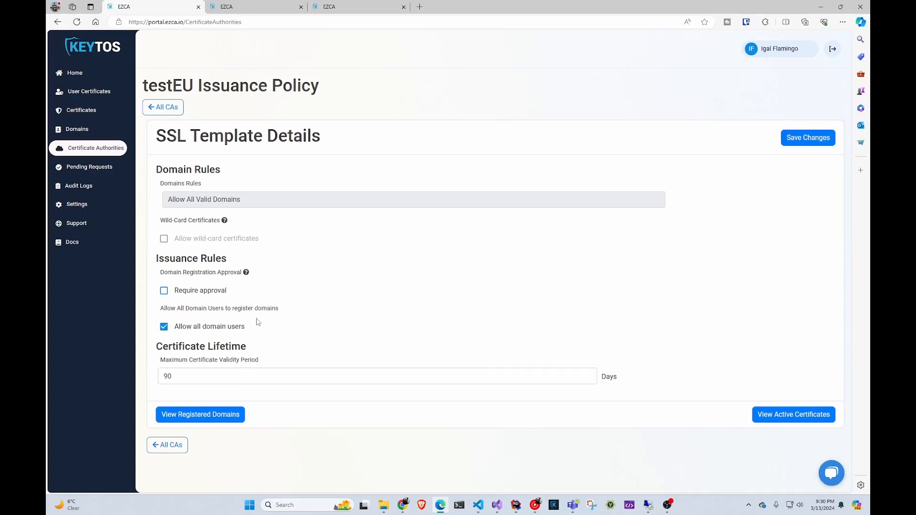
- Go to the registered domains and start registering a new domain, checking the testEU issuance policy along the way
{"action": "left_click", "coordinate": [224, 7]}
{"action": "left_click", "coordinate": [77, 129]}
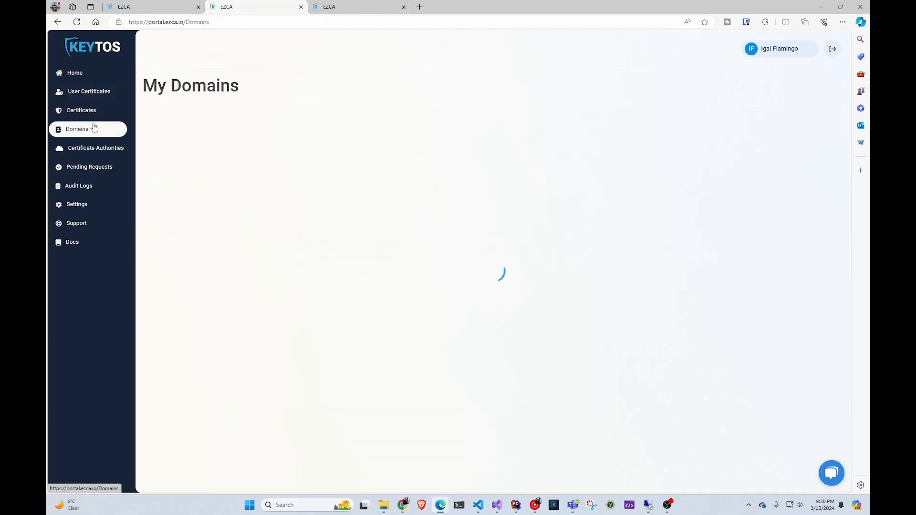
{"action": "left_click", "coordinate": [141, 3]}
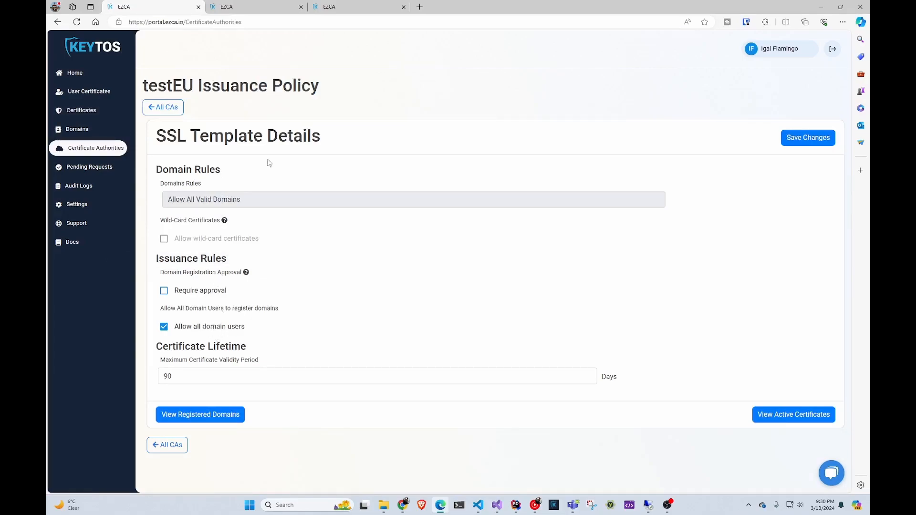
{"action": "left_click", "coordinate": [253, 4]}
{"action": "left_click", "coordinate": [285, 85]}
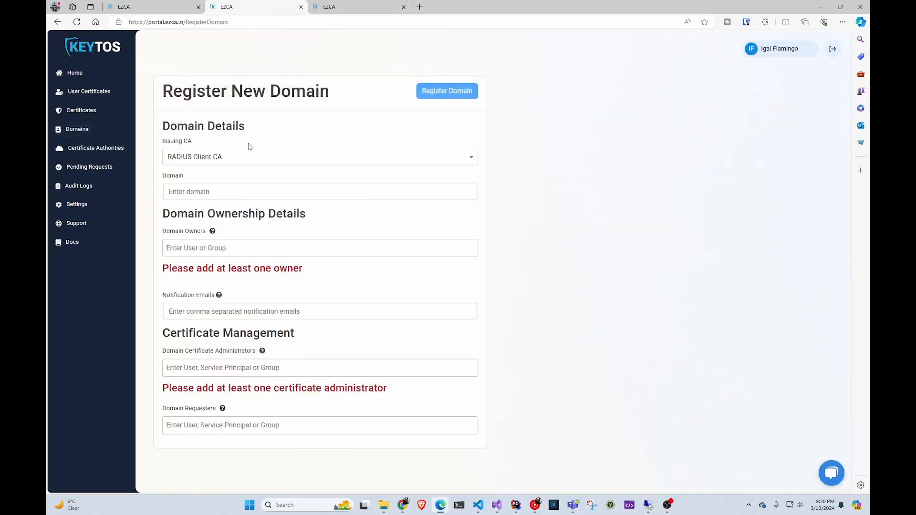
- Set the new domain's issuing CA to linux sub2 and its domain to "interal.hr"
{"action": "left_click", "coordinate": [243, 157]}
{"action": "left_click", "coordinate": [222, 207]}
{"action": "left_click", "coordinate": [247, 192]}
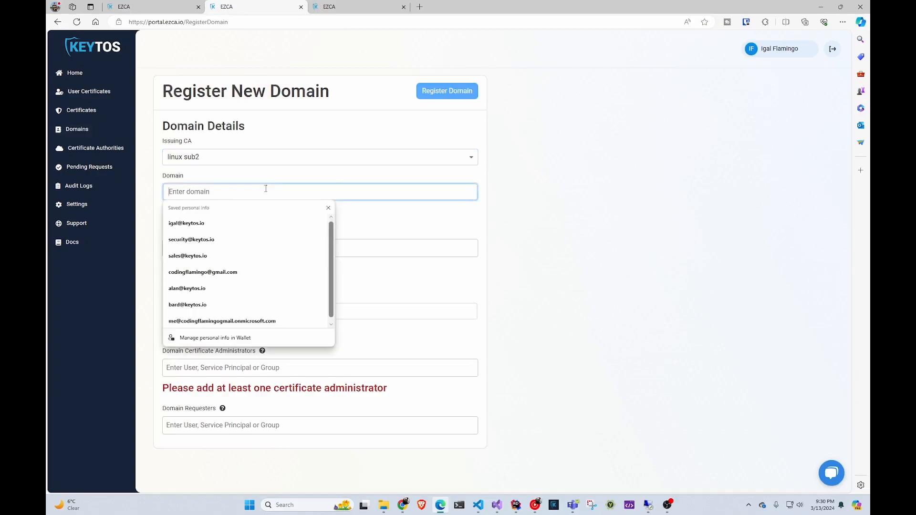
{"action": "left_click", "coordinate": [624, 186]}
{"action": "left_click", "coordinate": [348, 195]}
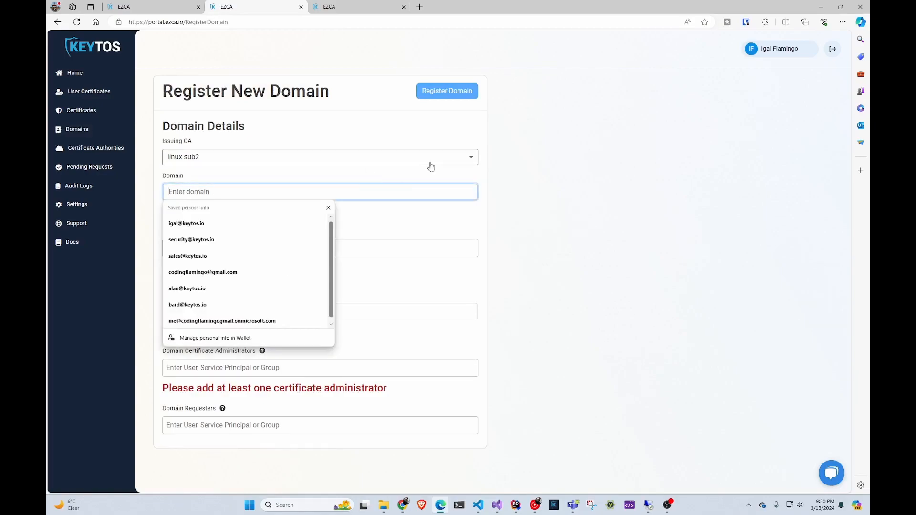
{"action": "type", "text": "interal.hr"}
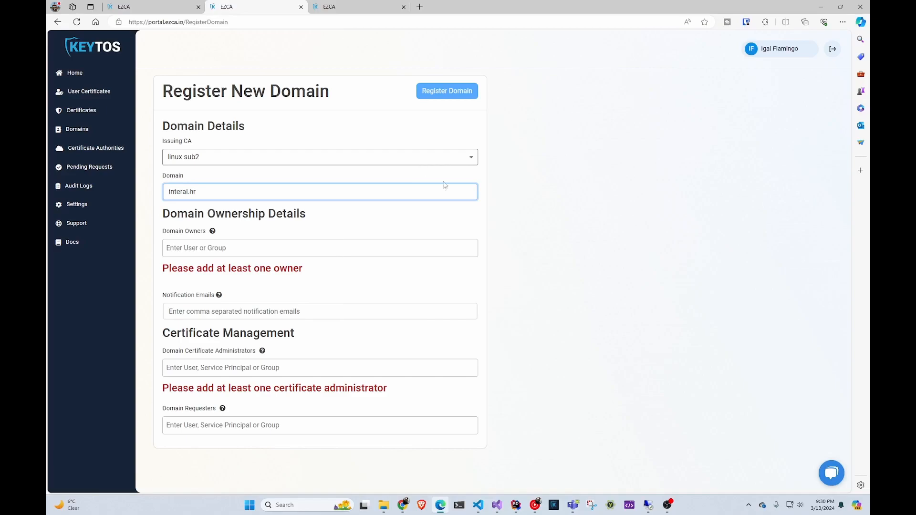
- Add the administrator's own user account as the domain owner, searching for it with "me"
{"action": "left_click", "coordinate": [360, 252]}
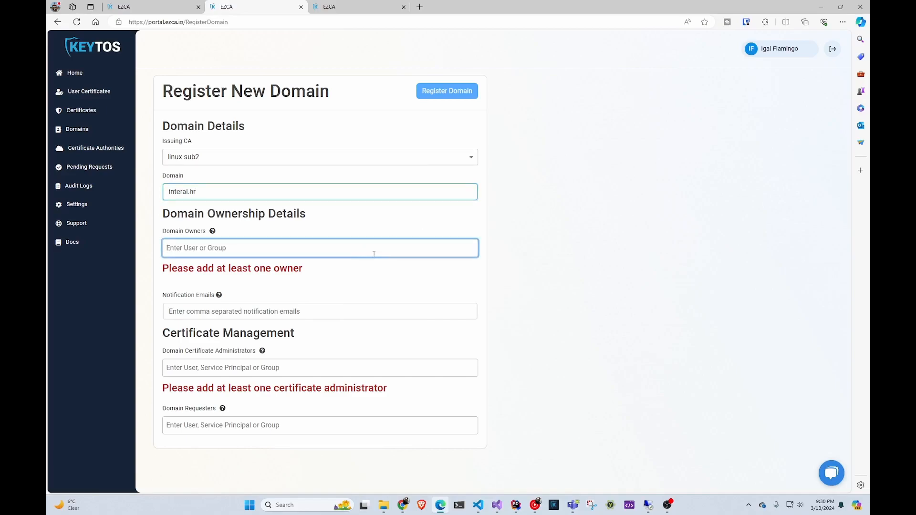
{"action": "type", "text": "me"}
{"action": "left_click", "coordinate": [324, 264]}
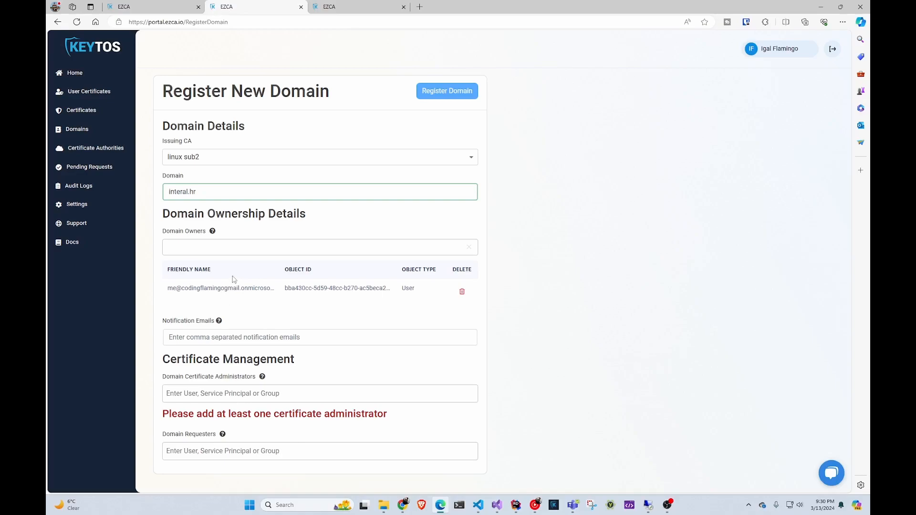
- Add the PKI Admins group as domain certificate administrator and register the domain
{"action": "left_click", "coordinate": [268, 390]}
{"action": "type", "text": "pki"}
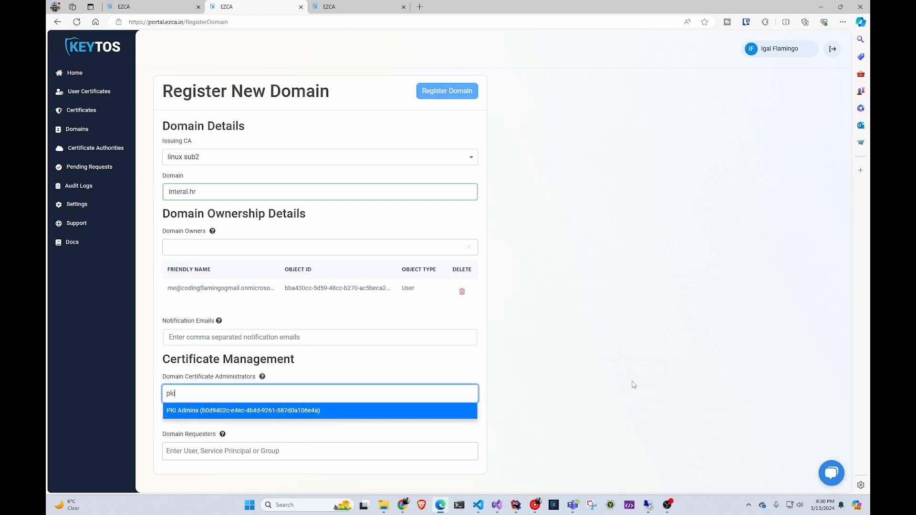
{"action": "left_click", "coordinate": [413, 408]}
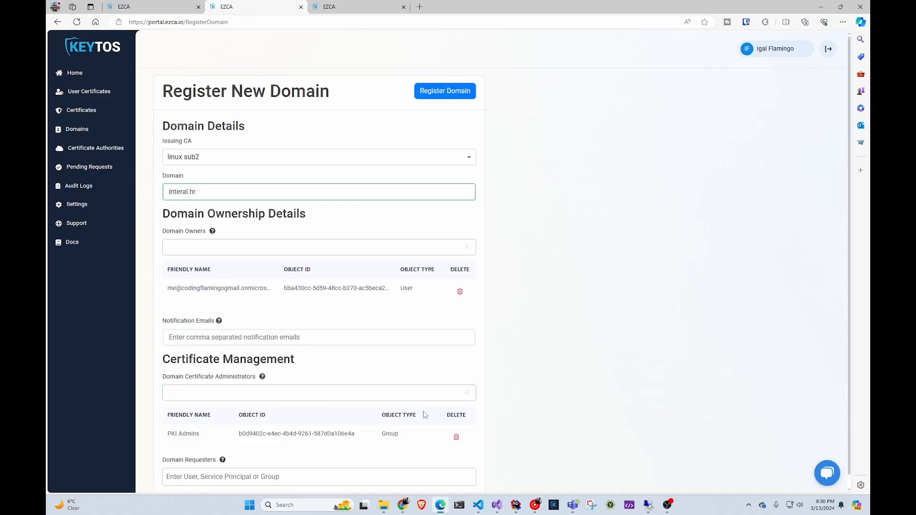
{"action": "scroll", "coordinate": [427, 416], "scroll_direction": "down", "scroll_amount": 1}
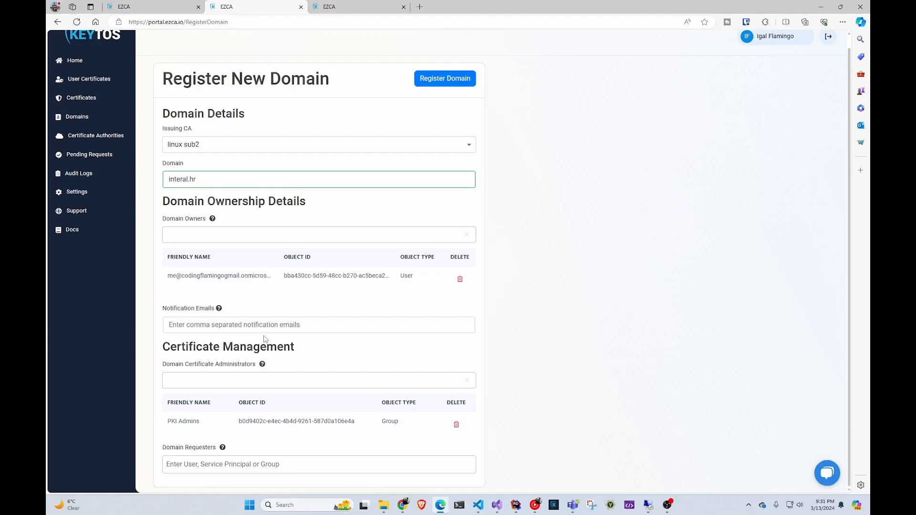
{"action": "scroll", "coordinate": [336, 316], "scroll_direction": "up", "scroll_amount": 1}
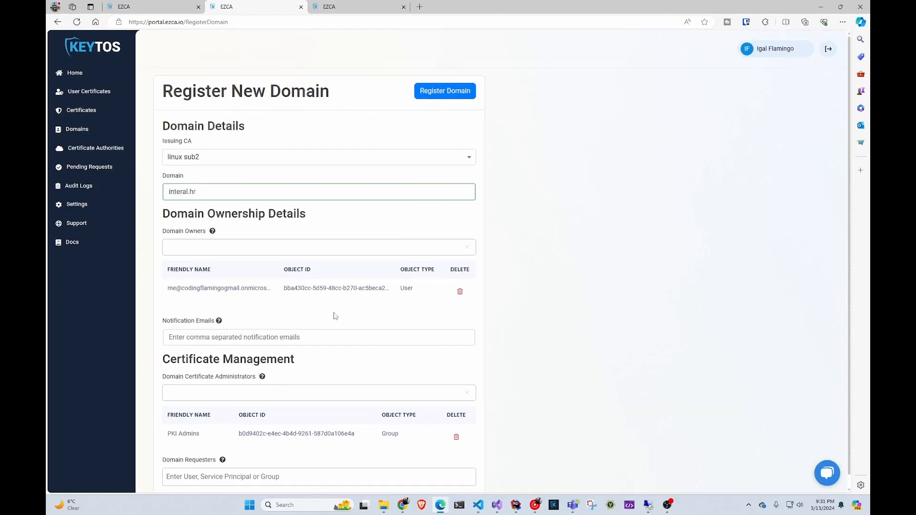
{"action": "left_click", "coordinate": [424, 91]}
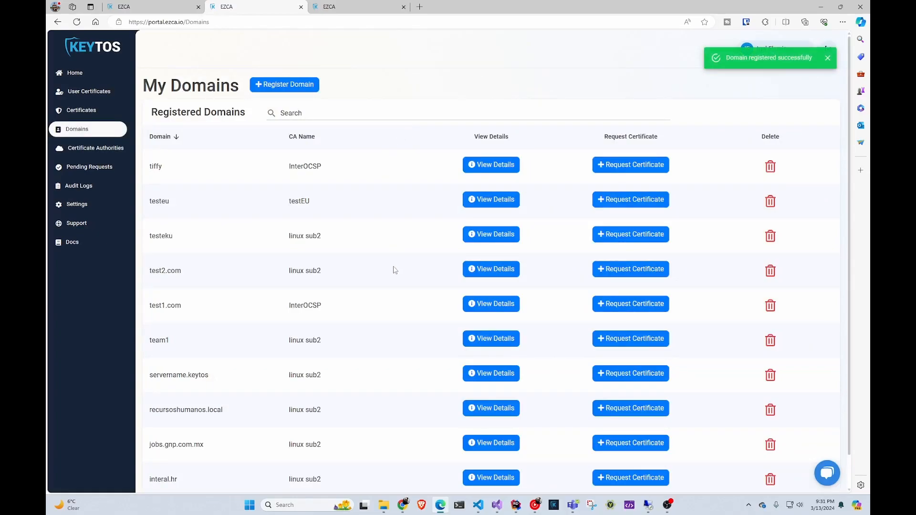
- Search the registered domains for "inter" and open a new certificate request for interal.hr
{"action": "left_click", "coordinate": [403, 106]}
{"action": "type", "text": "inter"}
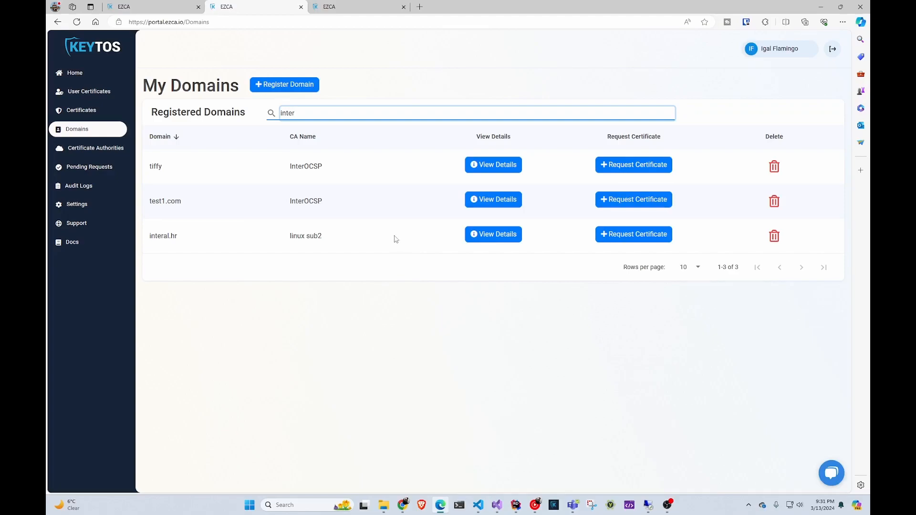
{"action": "left_click", "coordinate": [619, 242]}
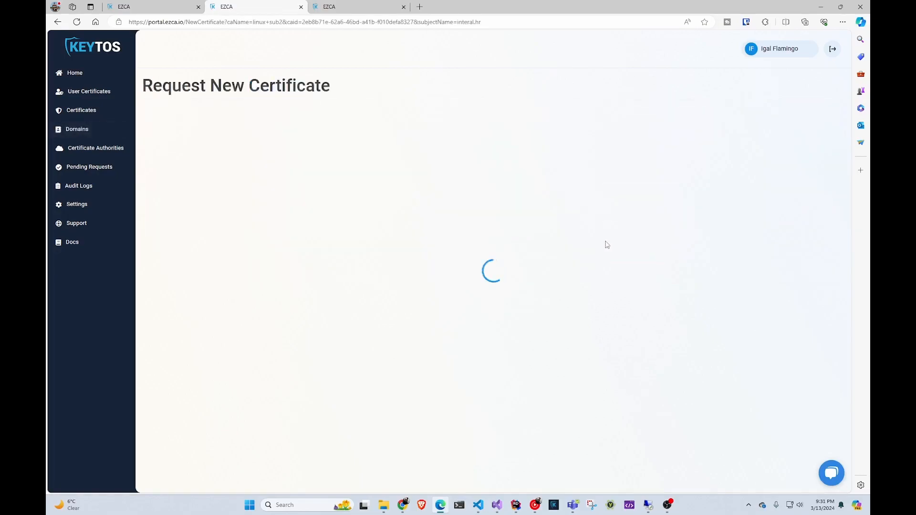
- Set the certificate location of the interal.hr request to Generate Locally
{"action": "scroll", "coordinate": [501, 263], "scroll_direction": "down", "scroll_amount": 3}
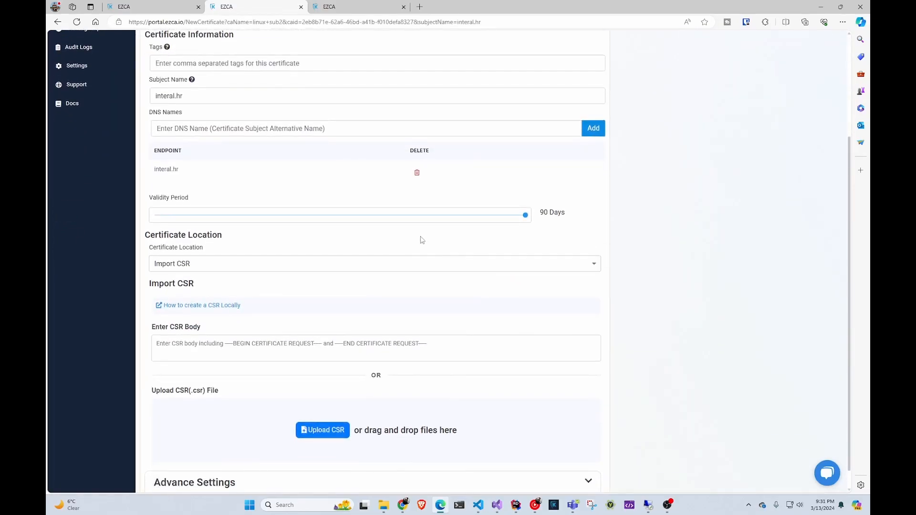
{"action": "scroll", "coordinate": [413, 253], "scroll_direction": "down", "scroll_amount": 1}
{"action": "left_click", "coordinate": [389, 245]}
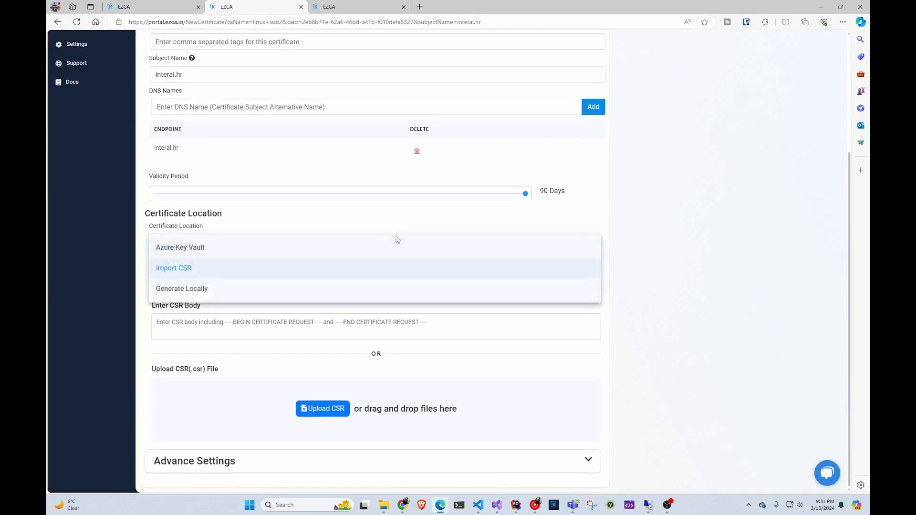
{"action": "left_click", "coordinate": [348, 292]}
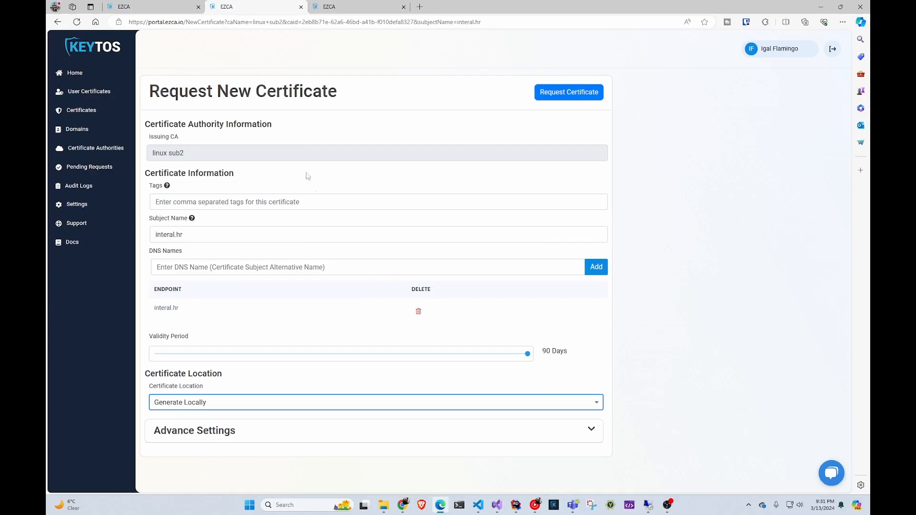
- Open the list of certificate authorities and show 50 rows per page
{"action": "left_click", "coordinate": [123, 149]}
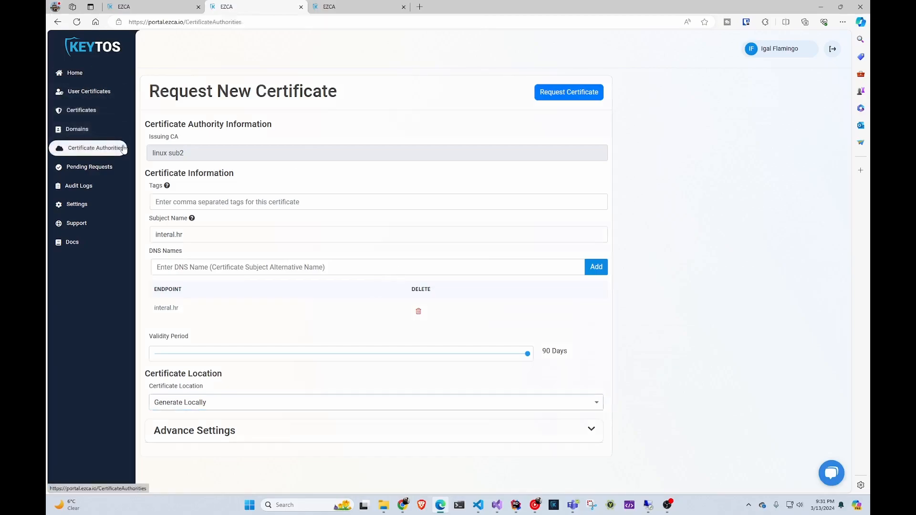
{"action": "scroll", "coordinate": [276, 247], "scroll_direction": "down", "scroll_amount": 1}
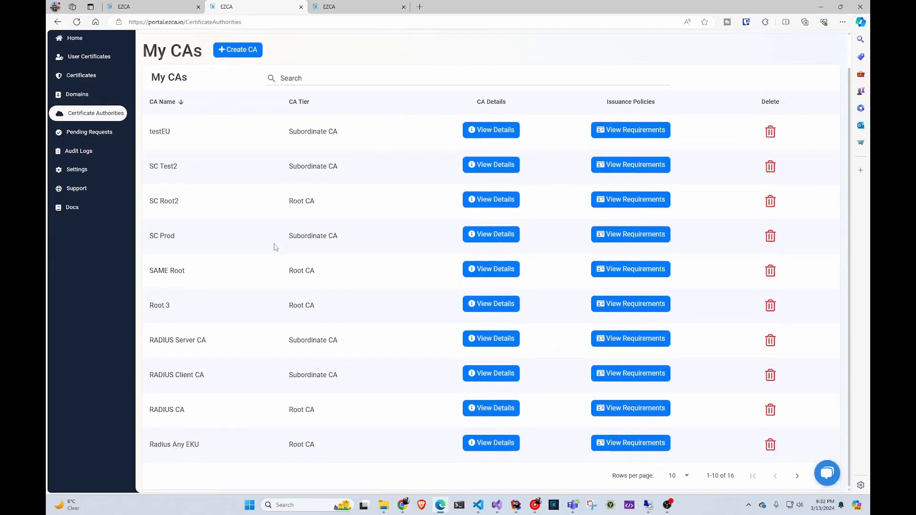
{"action": "left_click", "coordinate": [680, 477]}
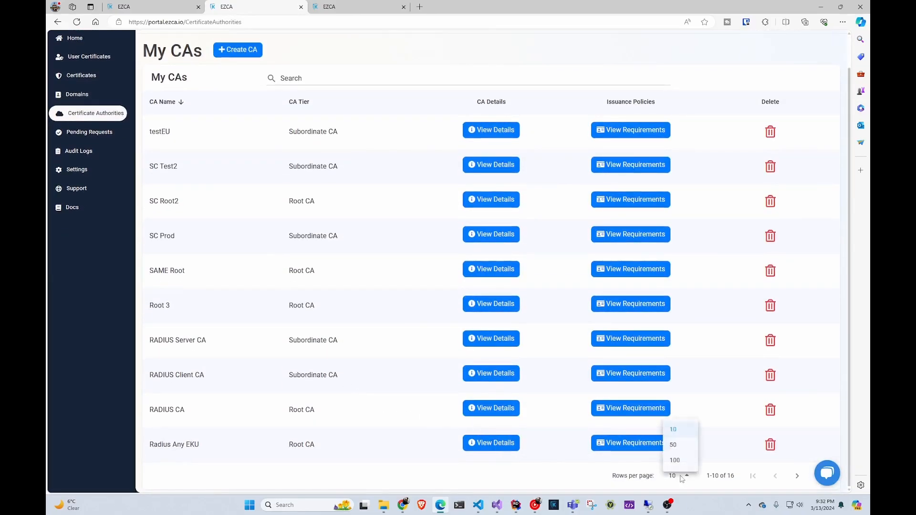
{"action": "left_click", "coordinate": [675, 451]}
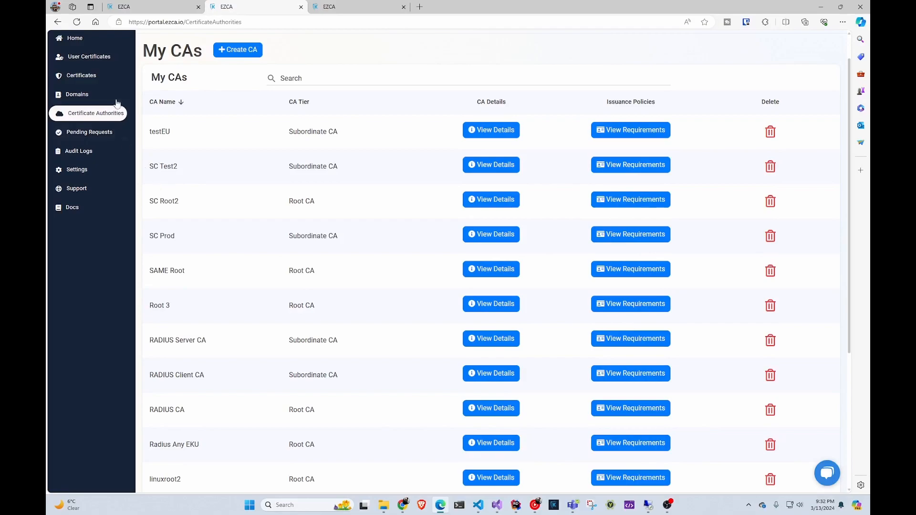
- Open the certificates list in a separate browser tab and look through the issued certificates
{"action": "right_click", "coordinate": [102, 76]}
{"action": "left_click", "coordinate": [138, 80]}
{"action": "left_click", "coordinate": [343, 7]}
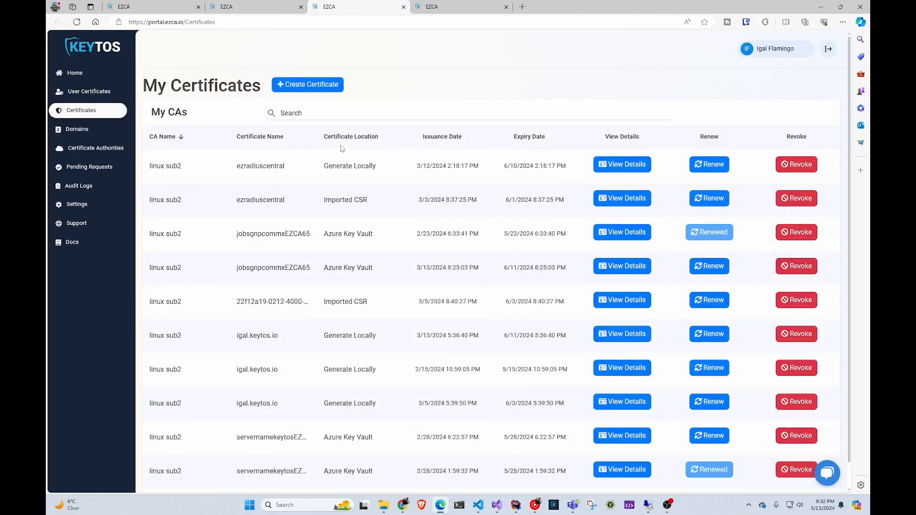
{"action": "scroll", "coordinate": [337, 150], "scroll_direction": "down", "scroll_amount": 1}
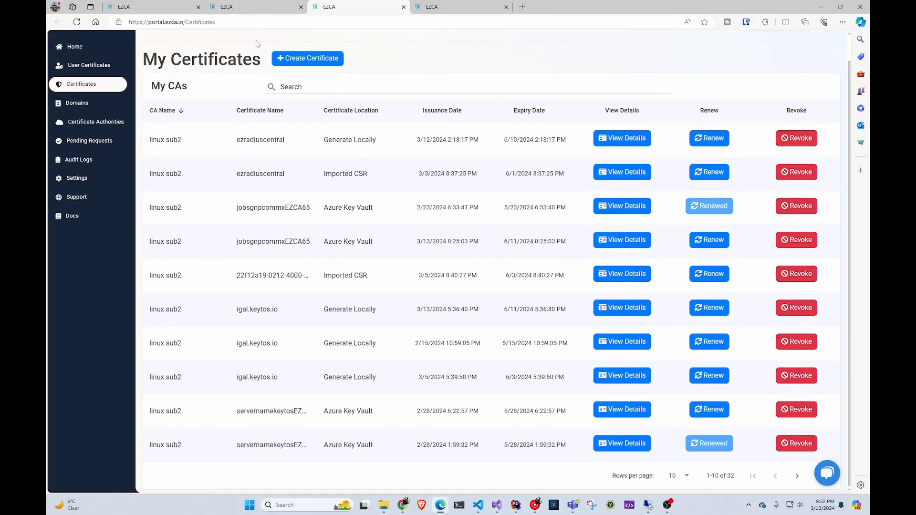
- Return to the certificate authorities and look through the whole list of root and subordinate CAs
{"action": "left_click", "coordinate": [243, 9]}
{"action": "scroll", "coordinate": [289, 147], "scroll_direction": "down", "scroll_amount": 5}
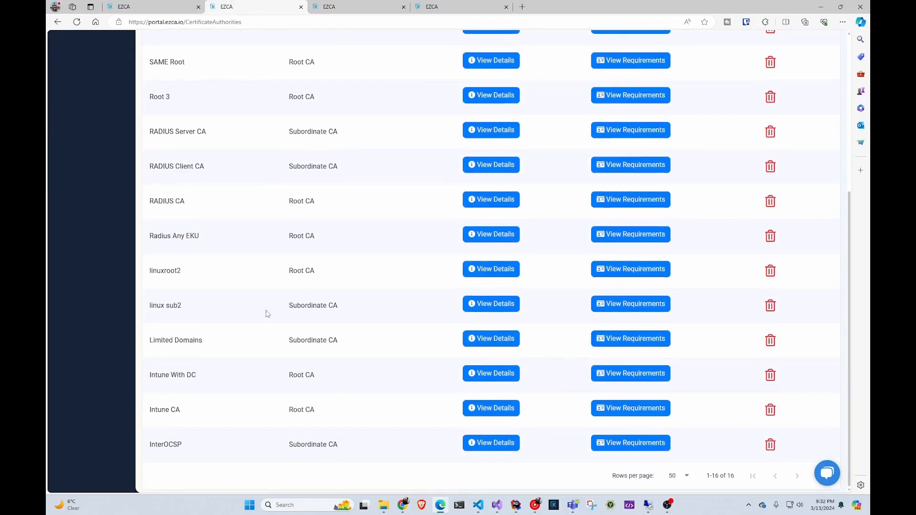
{"action": "scroll", "coordinate": [266, 315], "scroll_direction": "up", "scroll_amount": 5}
{"action": "left_click", "coordinate": [93, 156]}
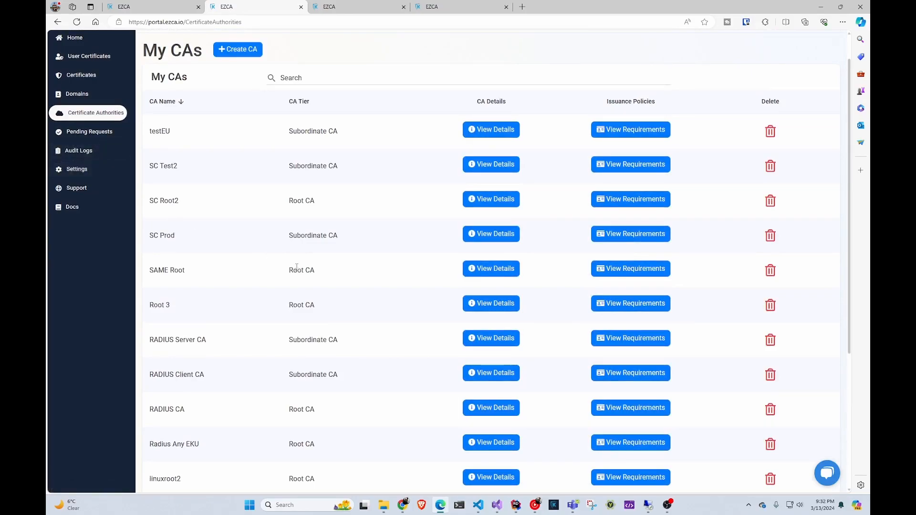
{"action": "scroll", "coordinate": [296, 268], "scroll_direction": "down", "scroll_amount": 5}
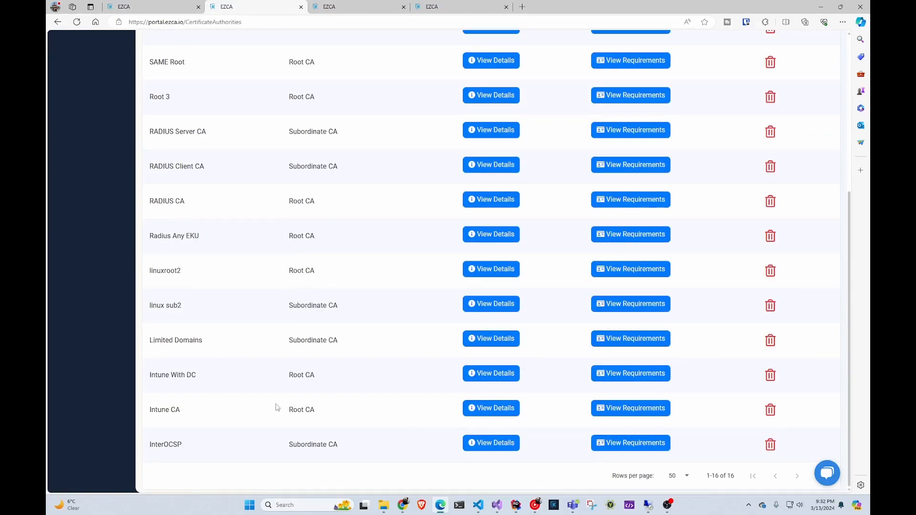
{"action": "scroll", "coordinate": [276, 409], "scroll_direction": "up", "scroll_amount": 3}
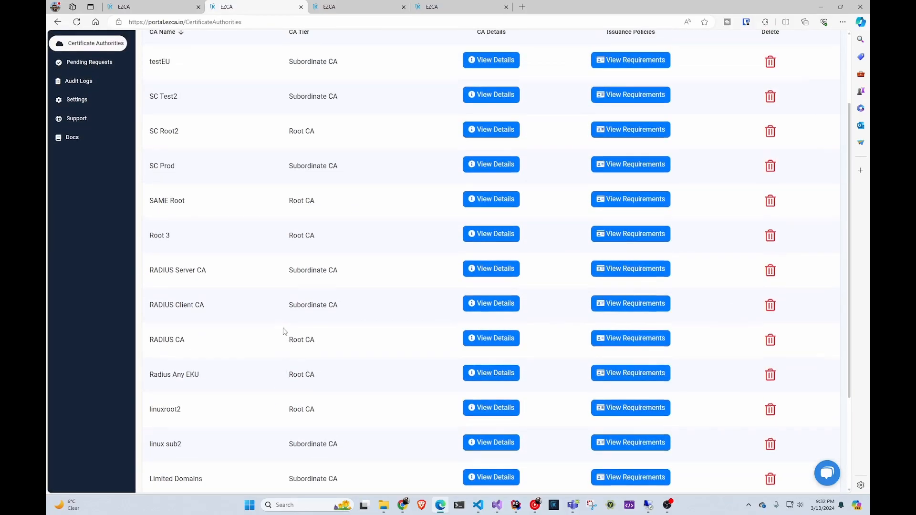
{"action": "scroll", "coordinate": [285, 332], "scroll_direction": "up", "scroll_amount": 2}
{"action": "scroll", "coordinate": [288, 337], "scroll_direction": "down", "scroll_amount": 6}
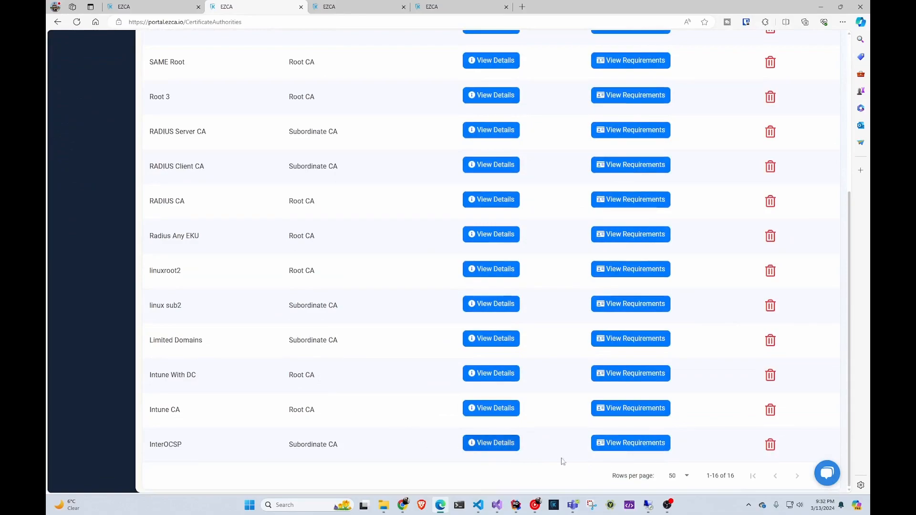
- Find "linux" on the page and open the issuance policy requirements of the linux sub2 CA
{"action": "left_click", "coordinate": [686, 477]}
{"action": "left_click", "coordinate": [299, 439]}
{"action": "key", "text": "ctrl+f"}
{"action": "type", "text": "linux"}
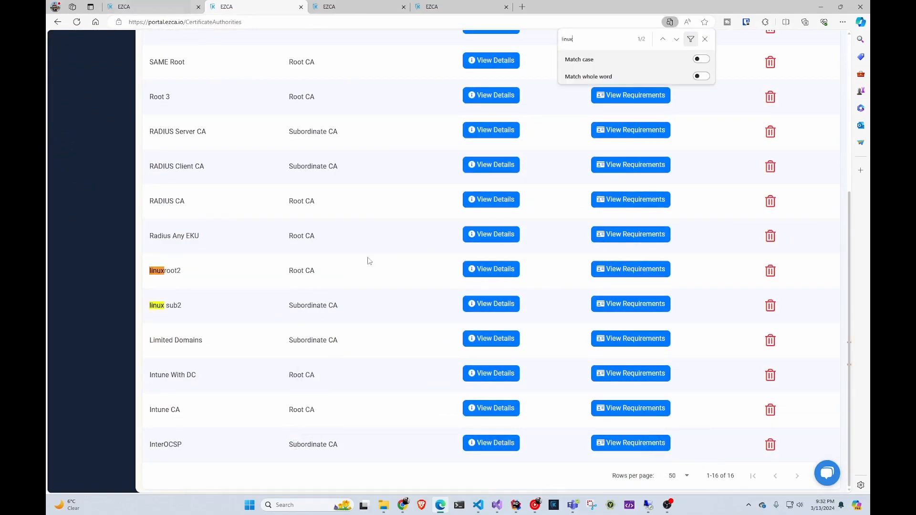
{"action": "left_click", "coordinate": [627, 307]}
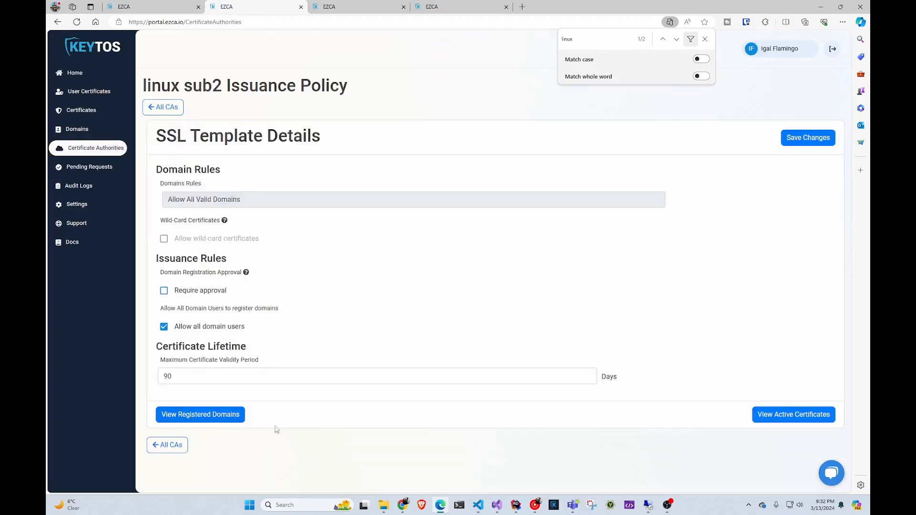
- View the domains registered under linux sub2 and inspect the details of the first listed domain
{"action": "left_click", "coordinate": [224, 415]}
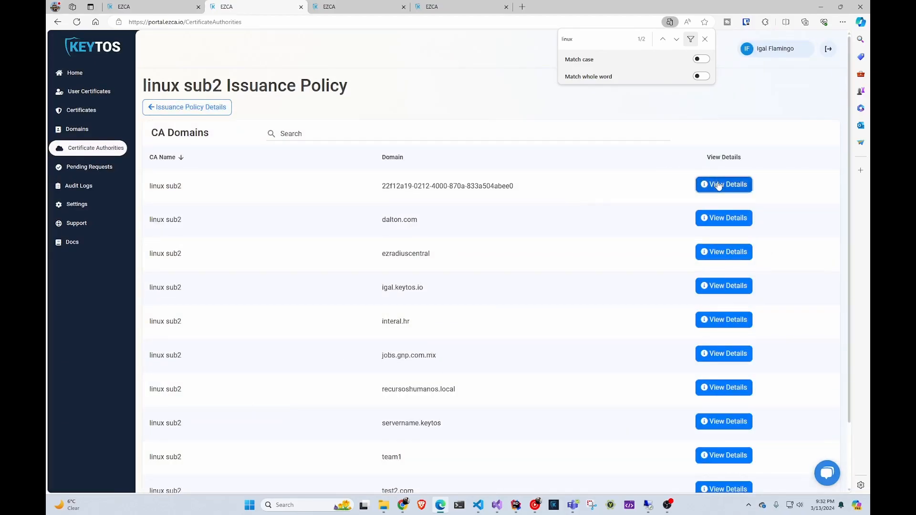
{"action": "left_click", "coordinate": [719, 186]}
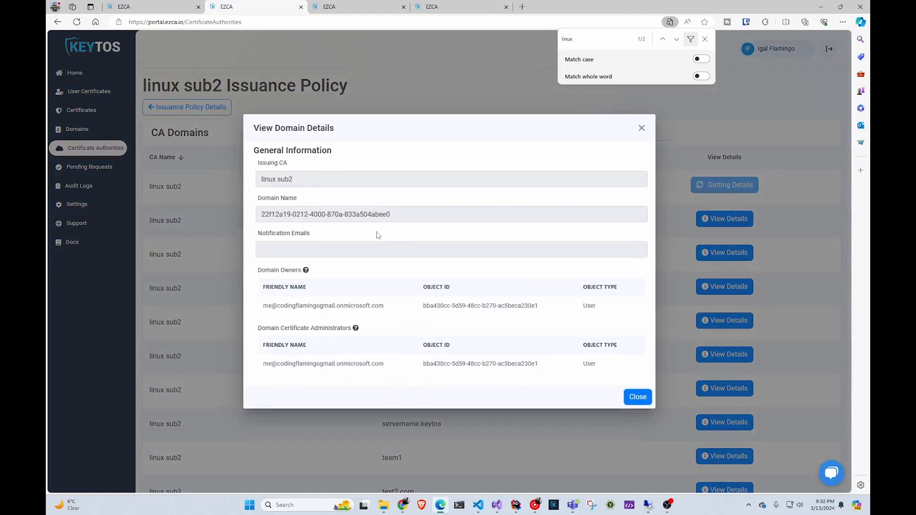
{"action": "left_click", "coordinate": [639, 398]}
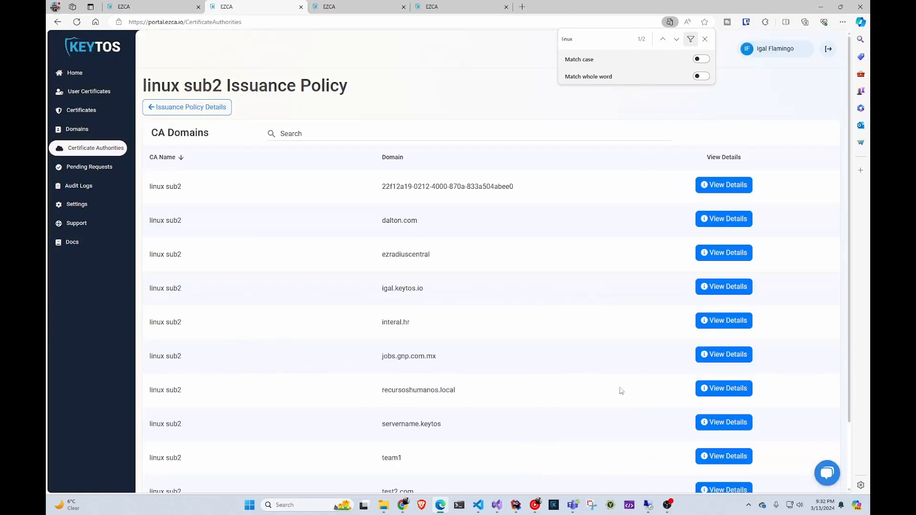
- Return to the linux sub2 issuance policy, review the CA's active certificates and dismiss the page search
{"action": "left_click", "coordinate": [228, 108]}
{"action": "left_click", "coordinate": [794, 415]}
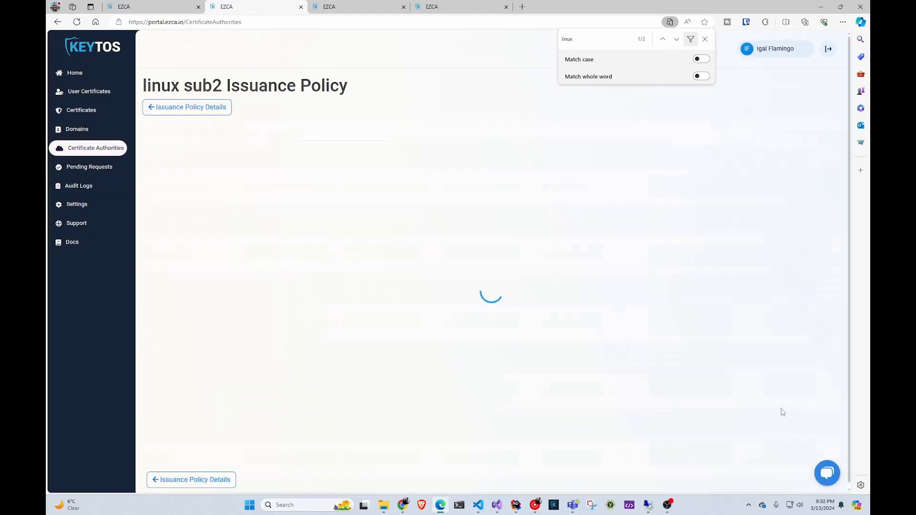
{"action": "scroll", "coordinate": [764, 411], "scroll_direction": "down", "scroll_amount": 2}
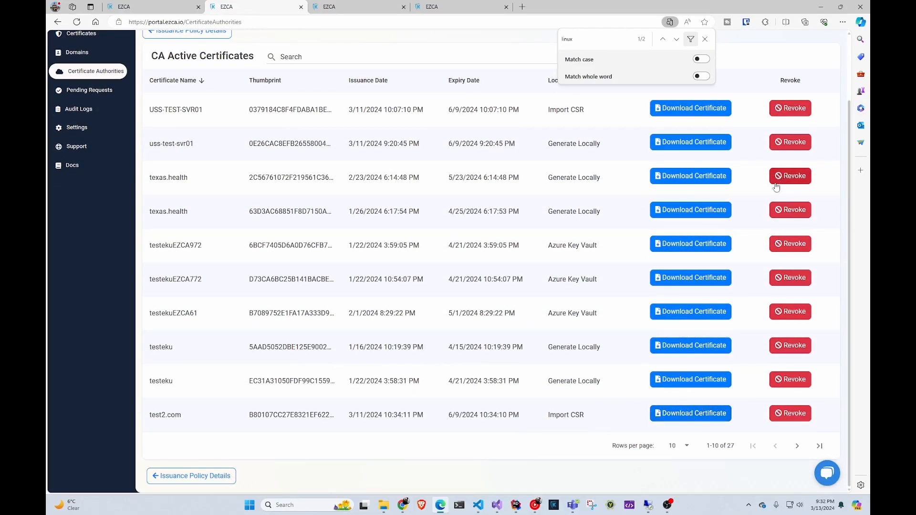
{"action": "left_click", "coordinate": [705, 40]}
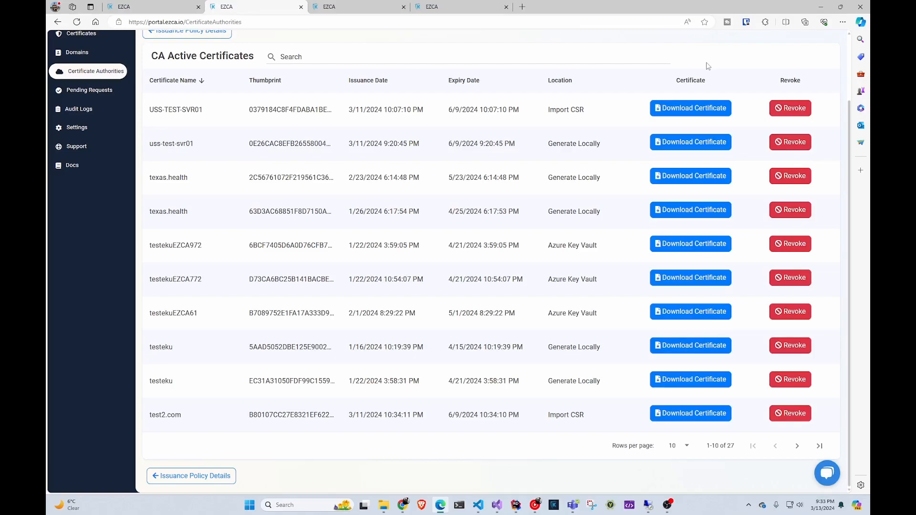